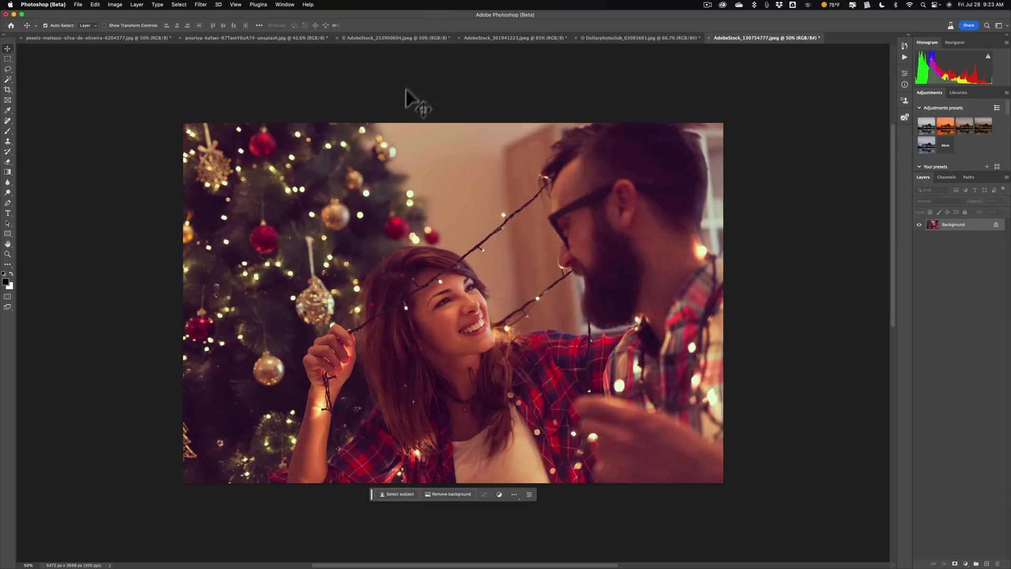
# Step: Set the Crop tool to the 16:9 ratio and try shifting the Christmas photo upward inside the frame, cancelling that crop
pyautogui.click(441, 151)
pyautogui.click(8, 90)
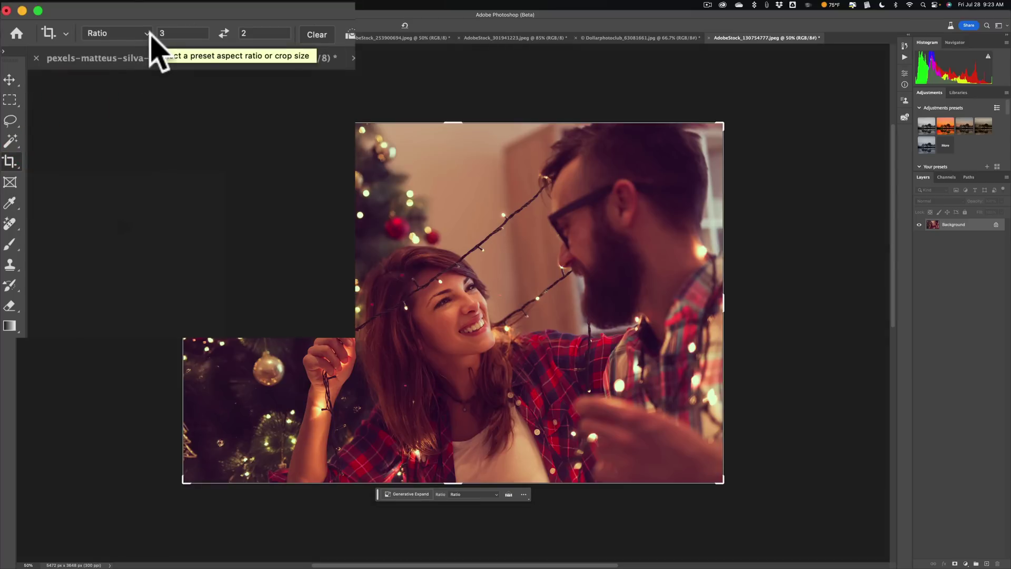
pyautogui.click(150, 33)
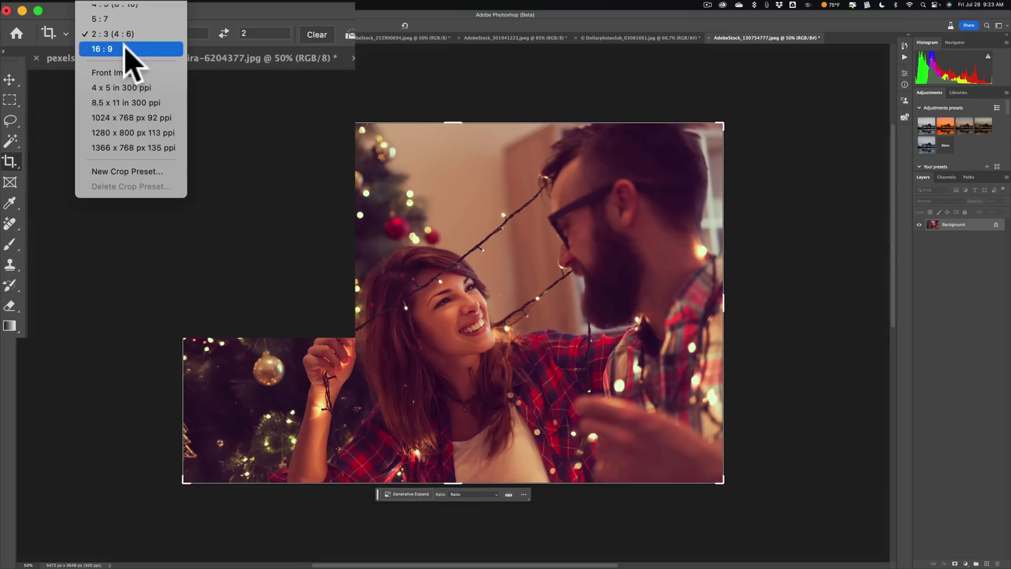
pyautogui.click(126, 48)
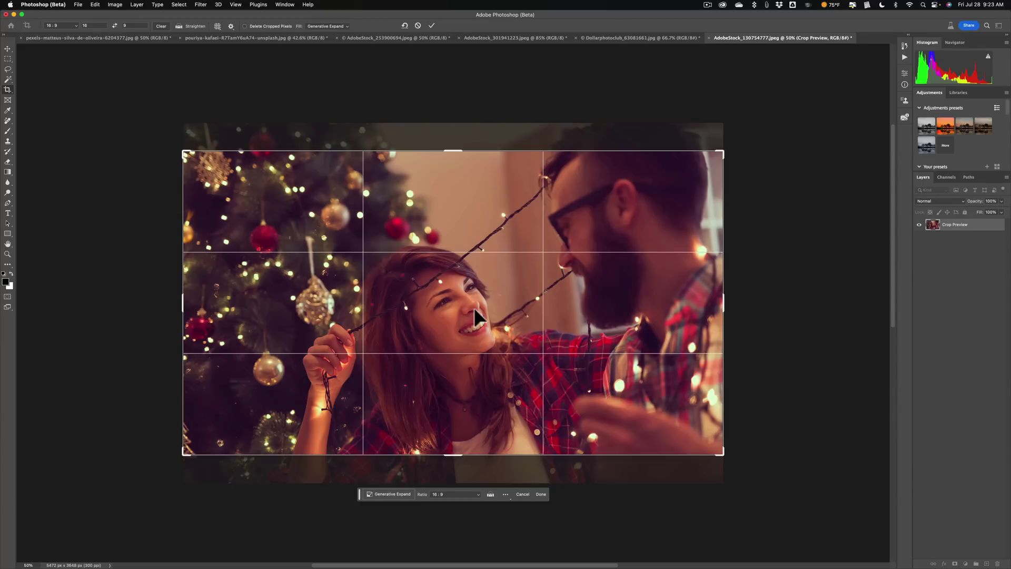
pyautogui.moveTo(475, 316); pyautogui.dragTo(473, 277)
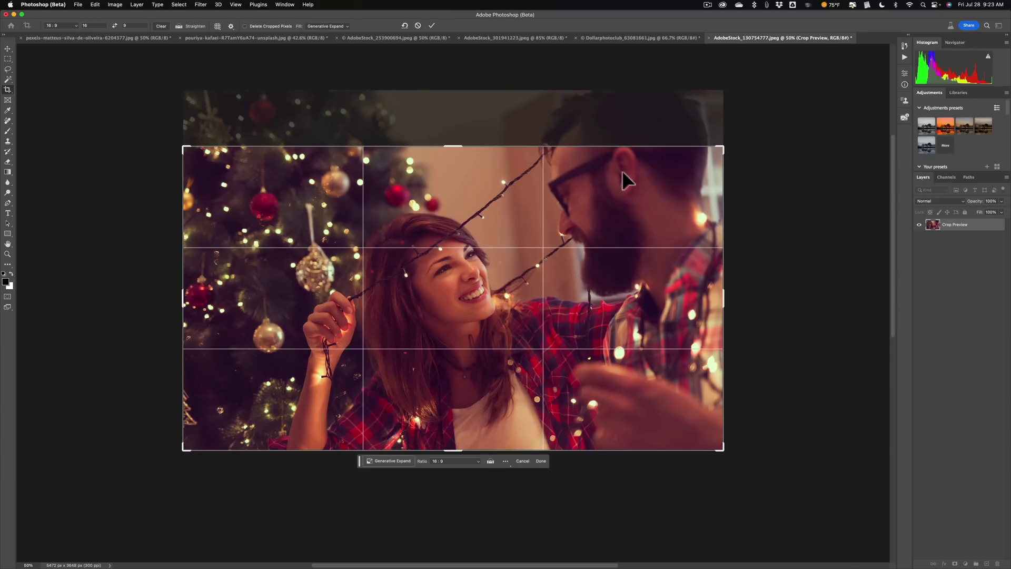
pyautogui.click(415, 24)
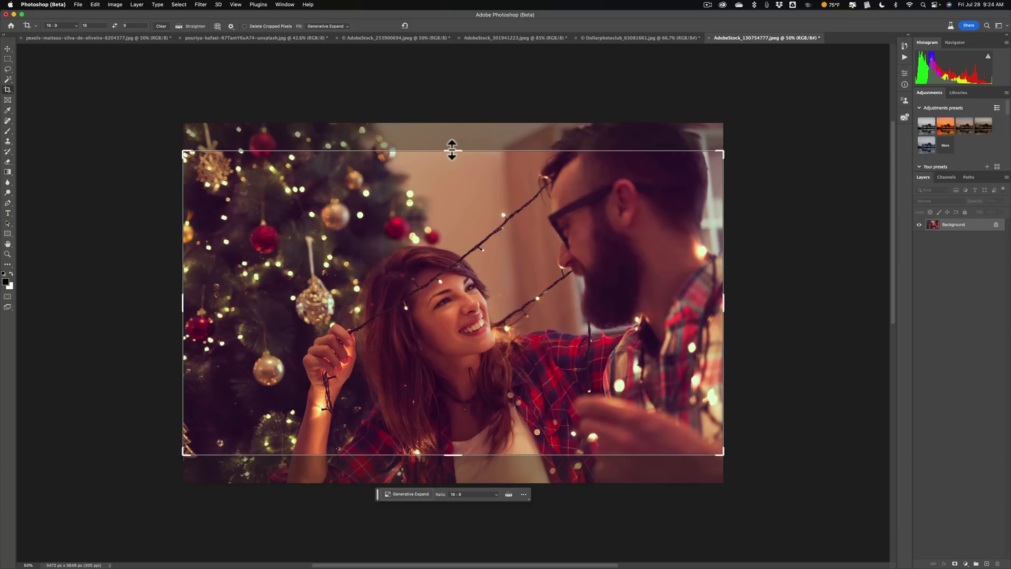
# Step: Expand the 16:9 crop frame symmetrically to the Christmas photo's full height and fill the empty sides using Generative Expand without a prompt
pyautogui.press('alt')
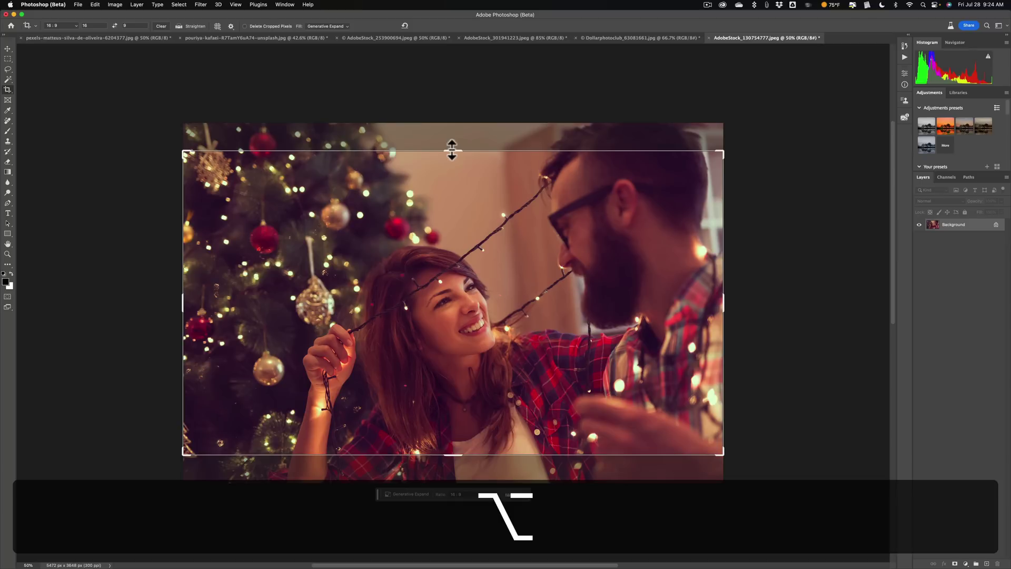
pyautogui.moveTo(452, 150); pyautogui.dragTo(451, 121)
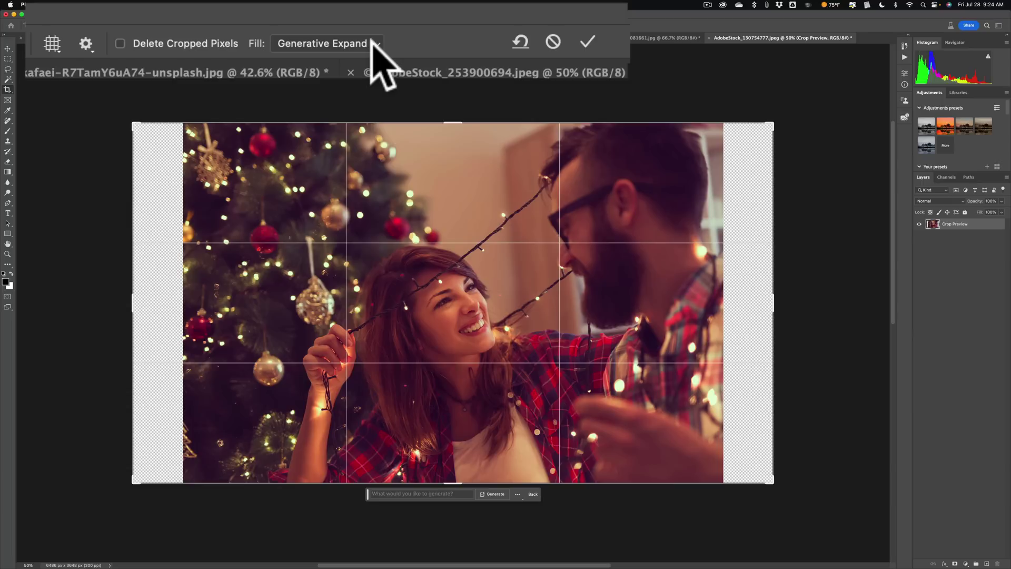
pyautogui.click(376, 44)
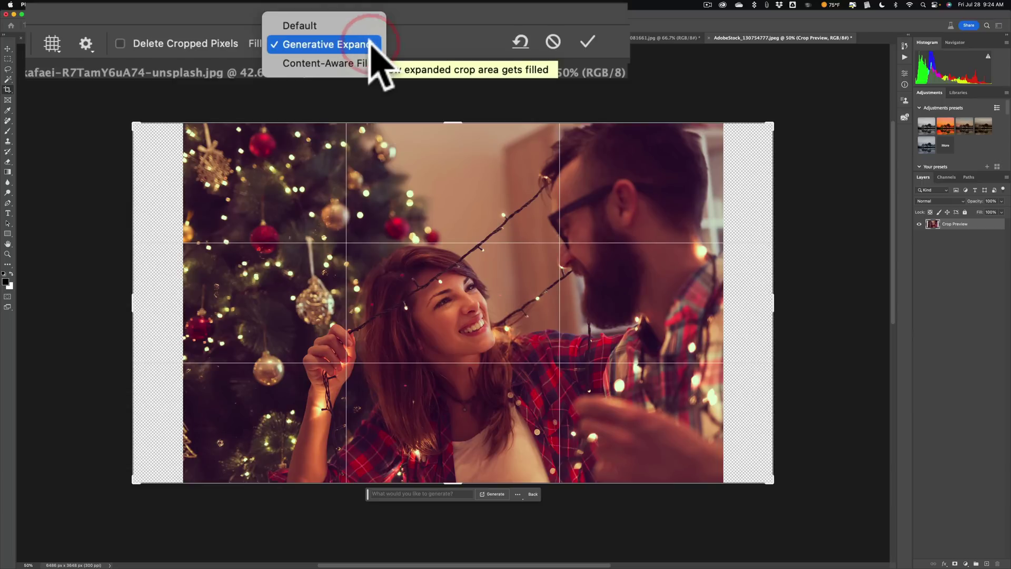
pyautogui.click(368, 43)
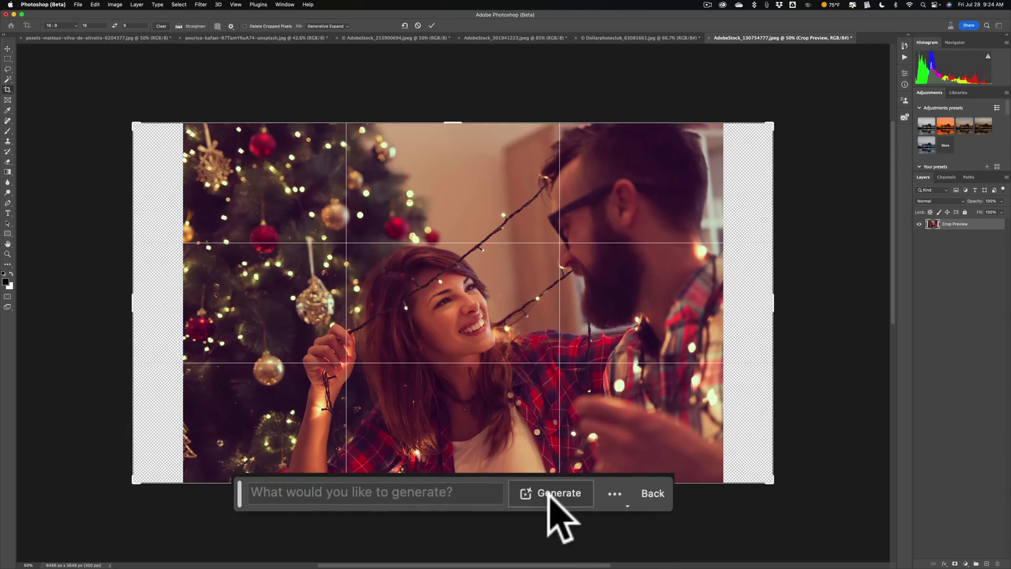
pyautogui.click(491, 494)
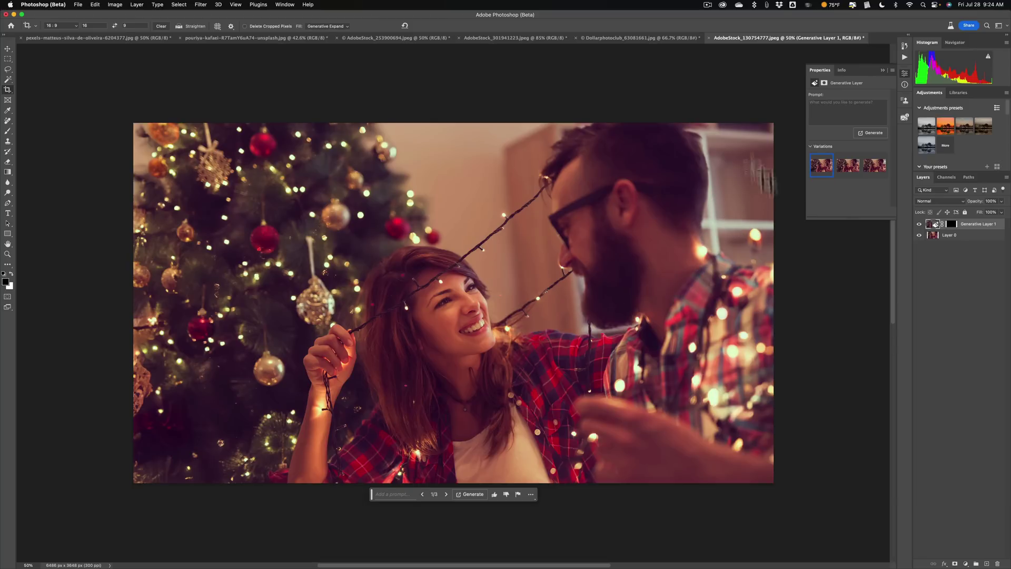
# Step: Compare the second and third generated variations of the Christmas photo and return to the first one
pyautogui.click(846, 168)
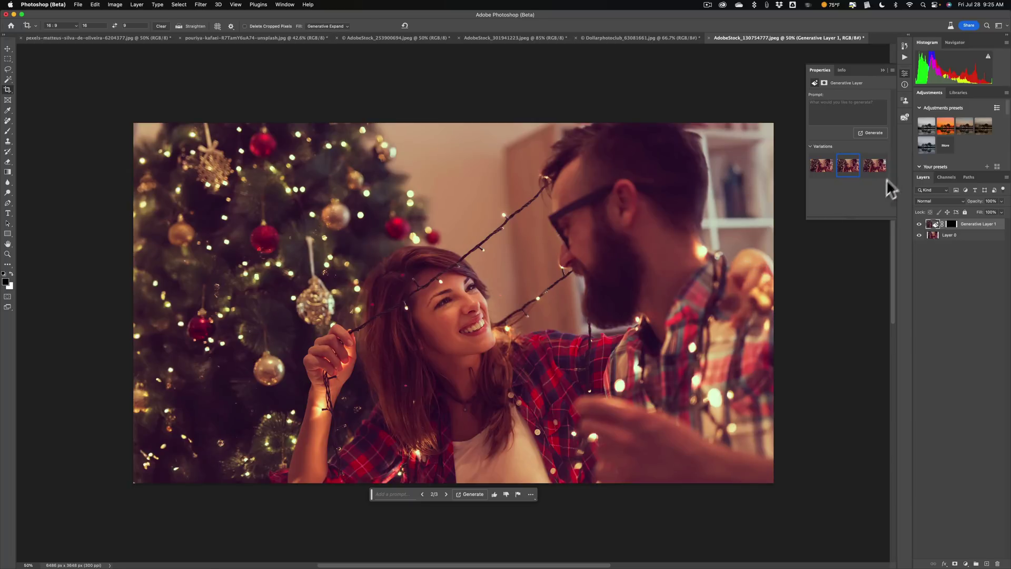
pyautogui.click(876, 168)
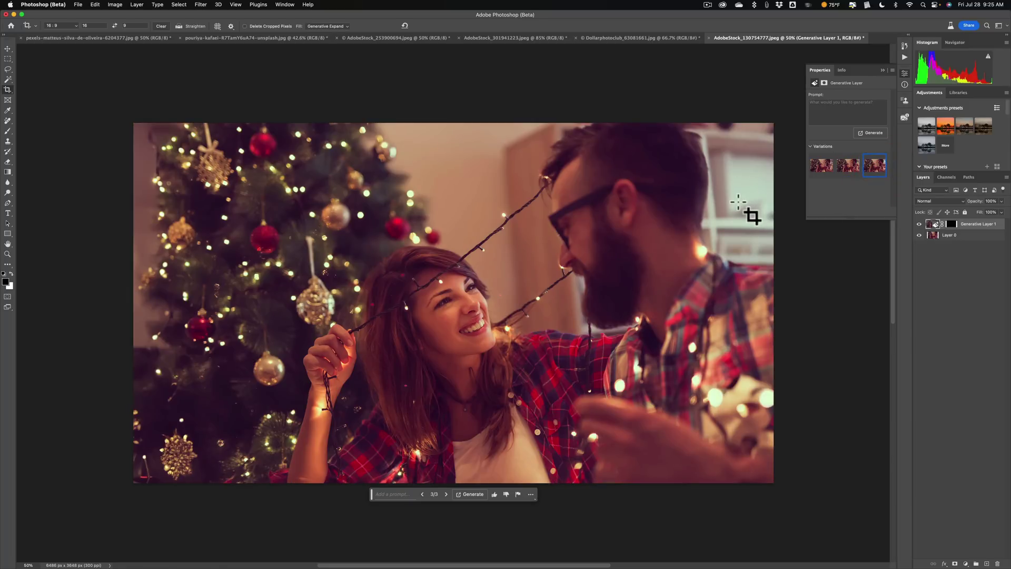
pyautogui.click(820, 168)
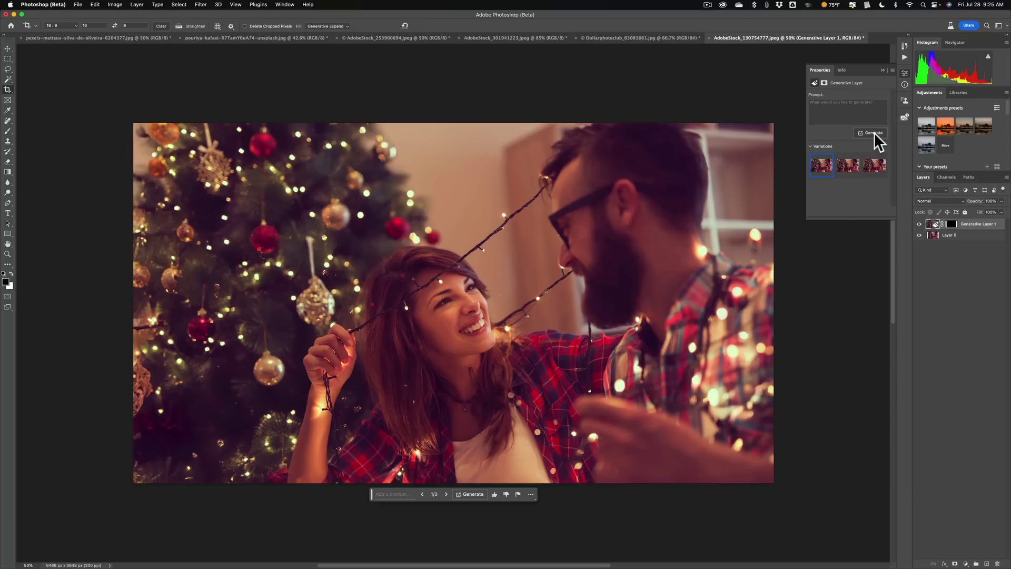
# Step: Switch to Dollarphotoclub_63081661.jpg and try repositioning the beach photo upward inside the 16:9 crop frame, cancelling that crop
pyautogui.click(603, 37)
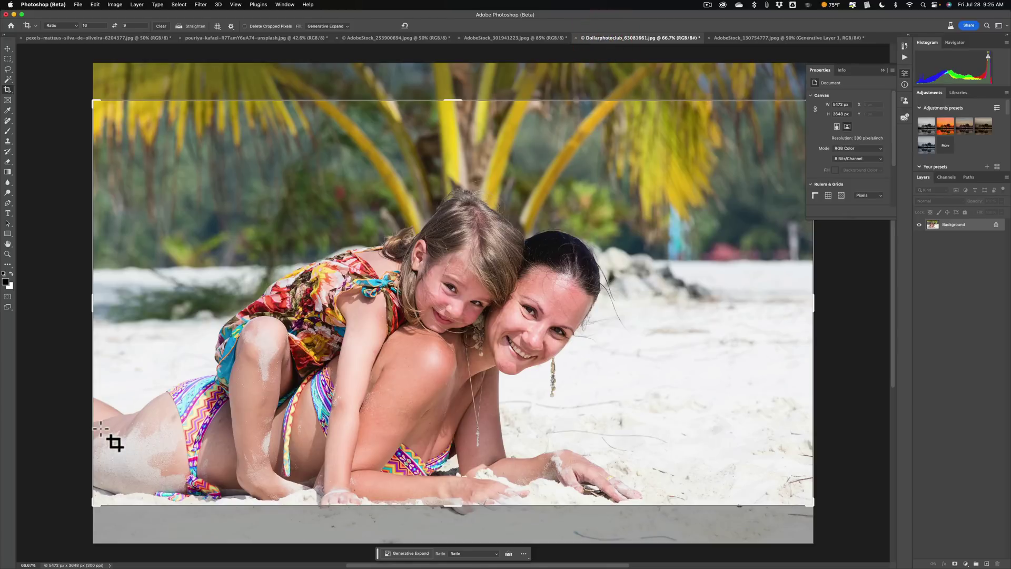
pyautogui.click(394, 399)
pyautogui.moveTo(394, 399); pyautogui.dragTo(410, 359)
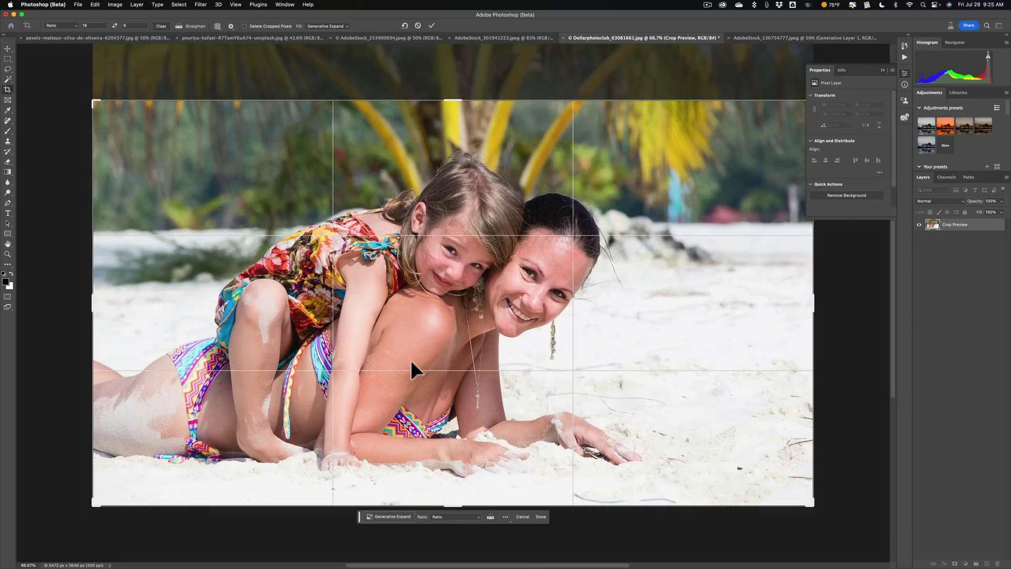
pyautogui.click(417, 22)
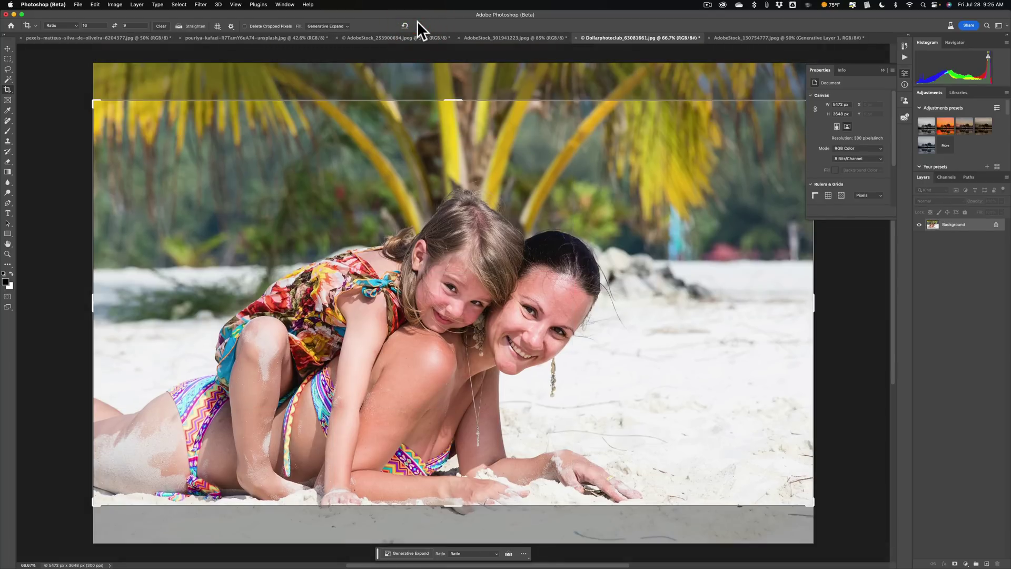
# Step: Expand the beach photo's 16:9 crop symmetrically to full image height with Generative Expand and choose the third variation
pyautogui.press('super+minus')
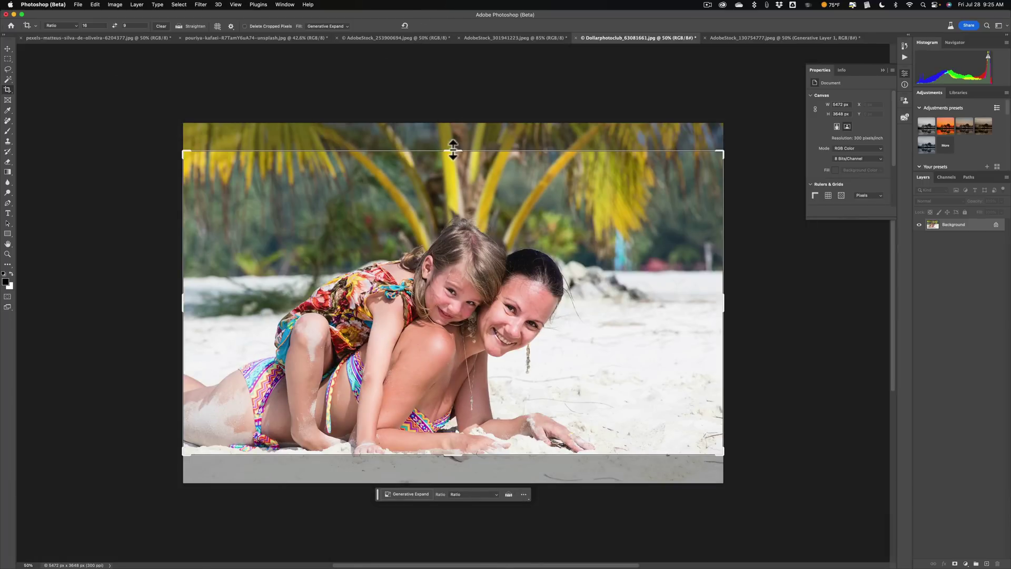
pyautogui.press('alt')
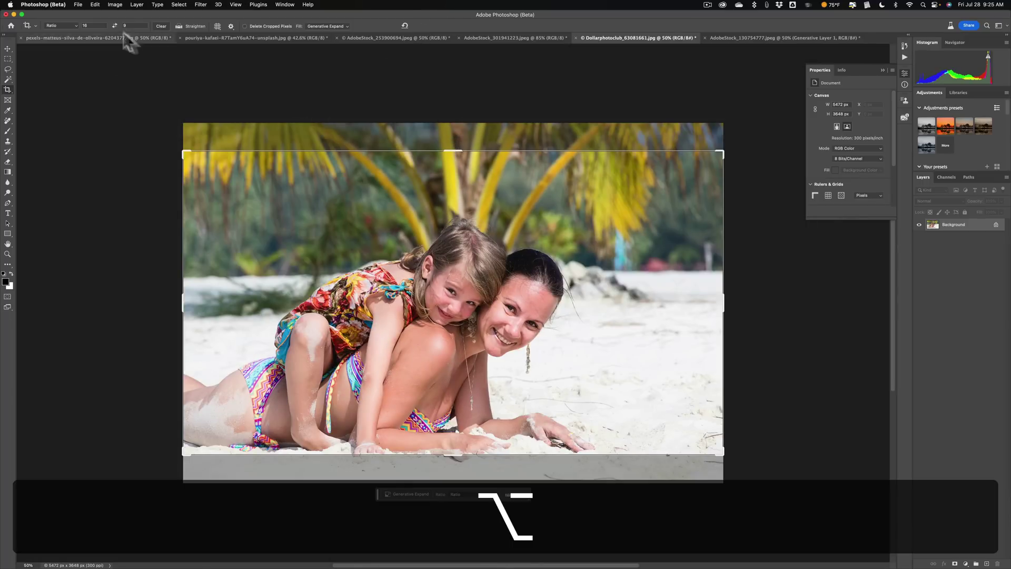
pyautogui.press('alt')
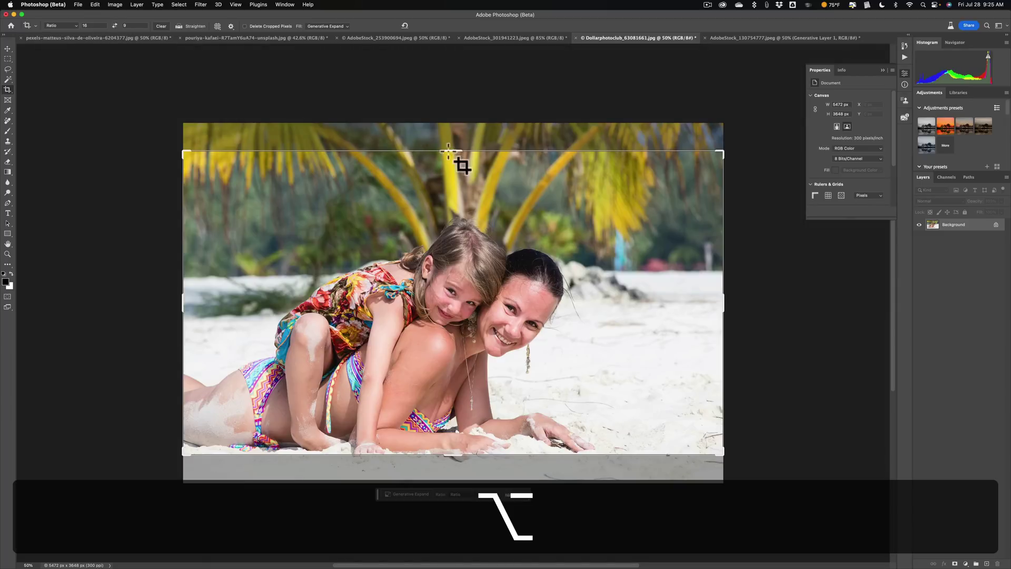
pyautogui.moveTo(451, 150); pyautogui.dragTo(450, 122)
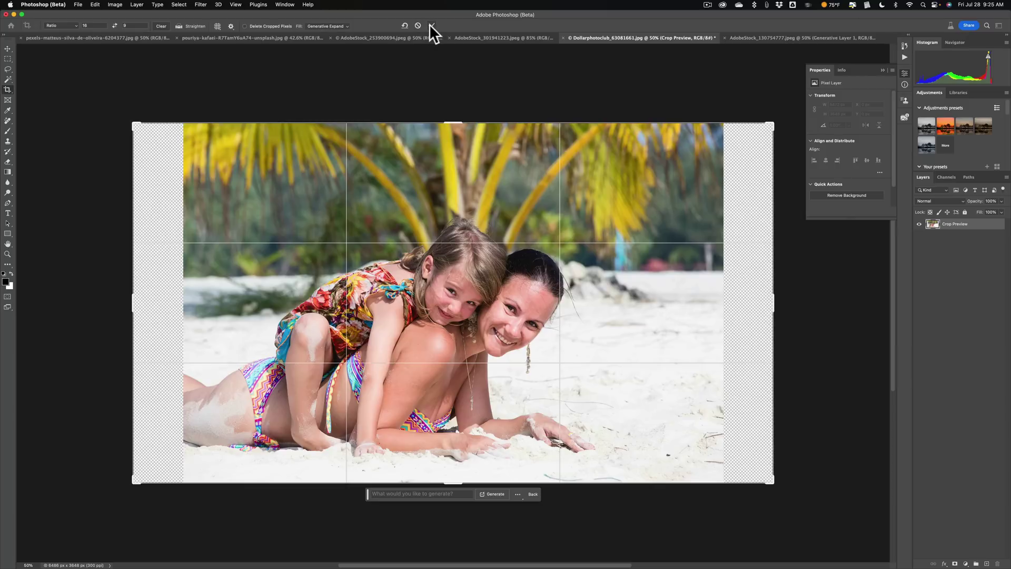
pyautogui.press('super')
pyautogui.click(432, 22)
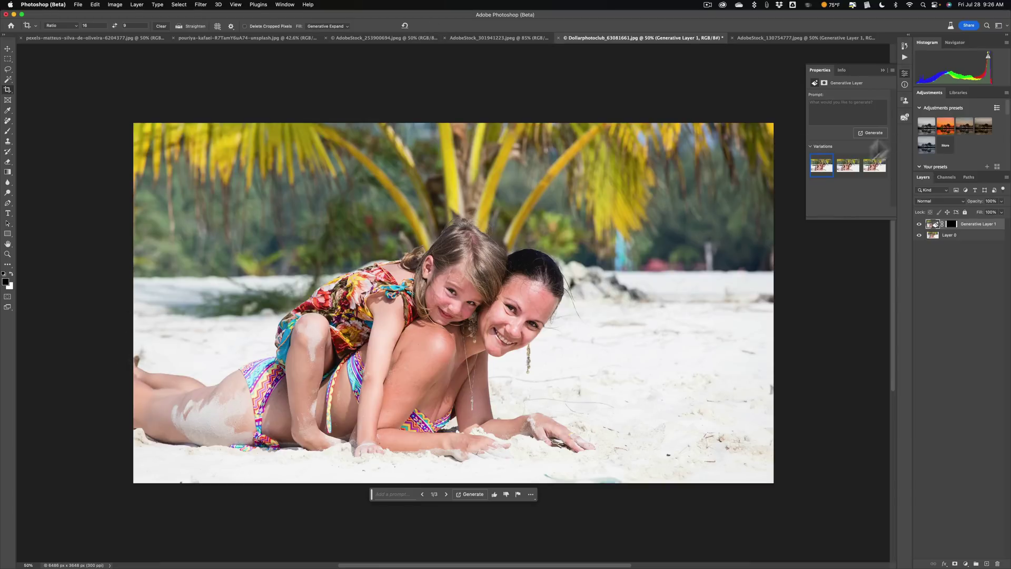
pyautogui.click(845, 166)
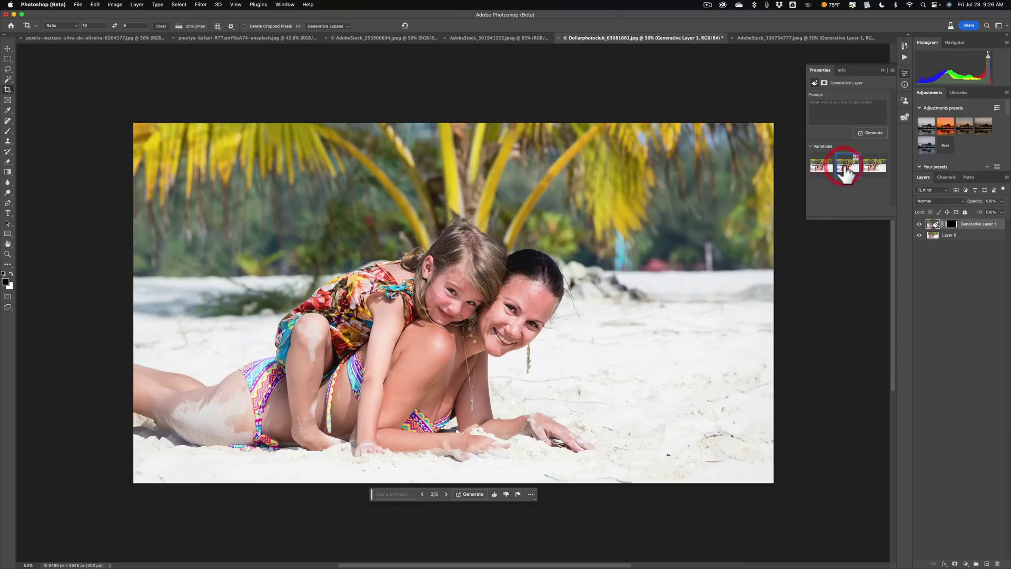
pyautogui.click(874, 166)
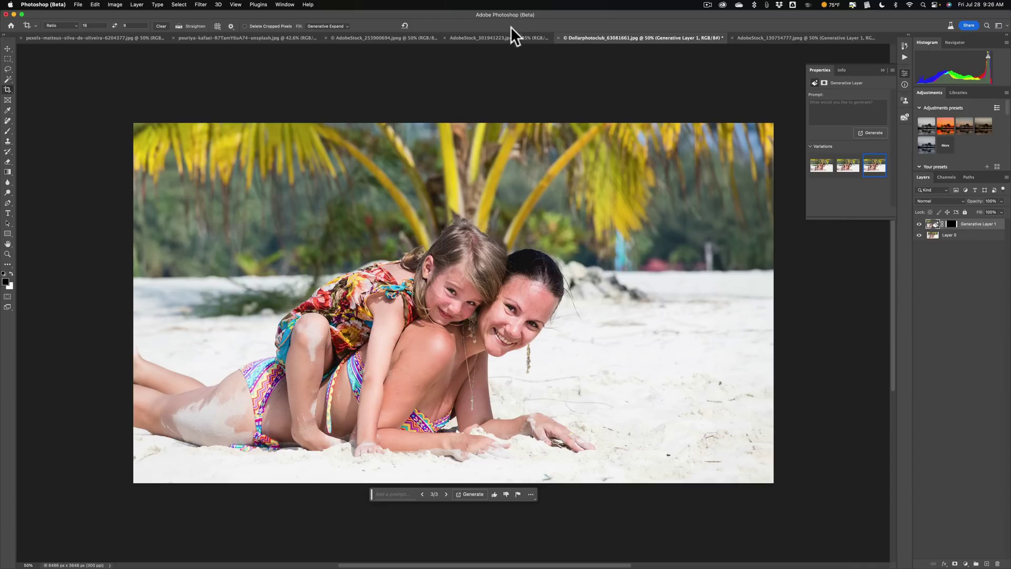
# Step: Switch to AdobeStock_301941223.jpeg and clear the Crop tool's aspect ratio values for unconstrained cropping
pyautogui.click(507, 37)
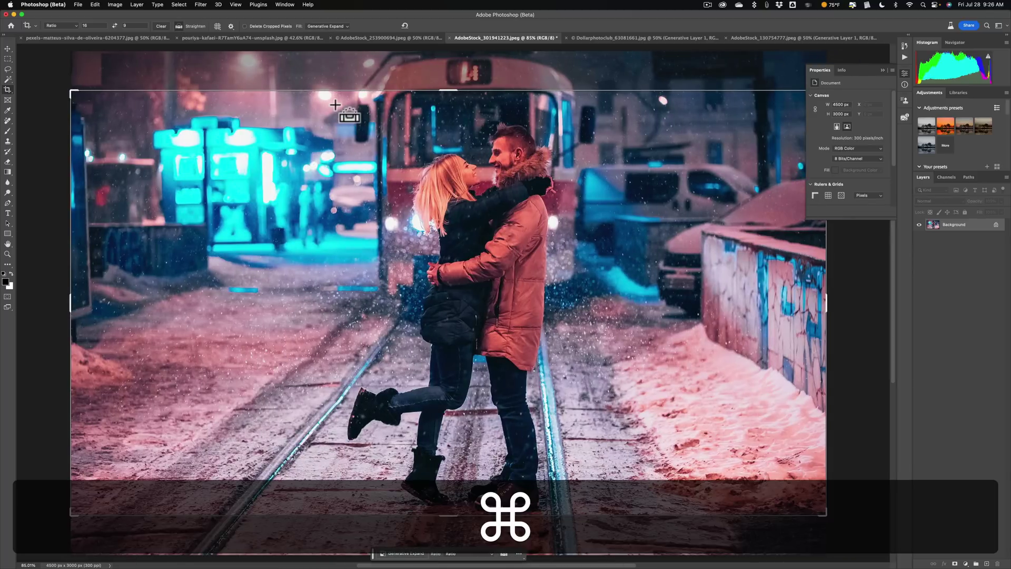
pyautogui.press('super+minus')
pyautogui.press('super+minus')
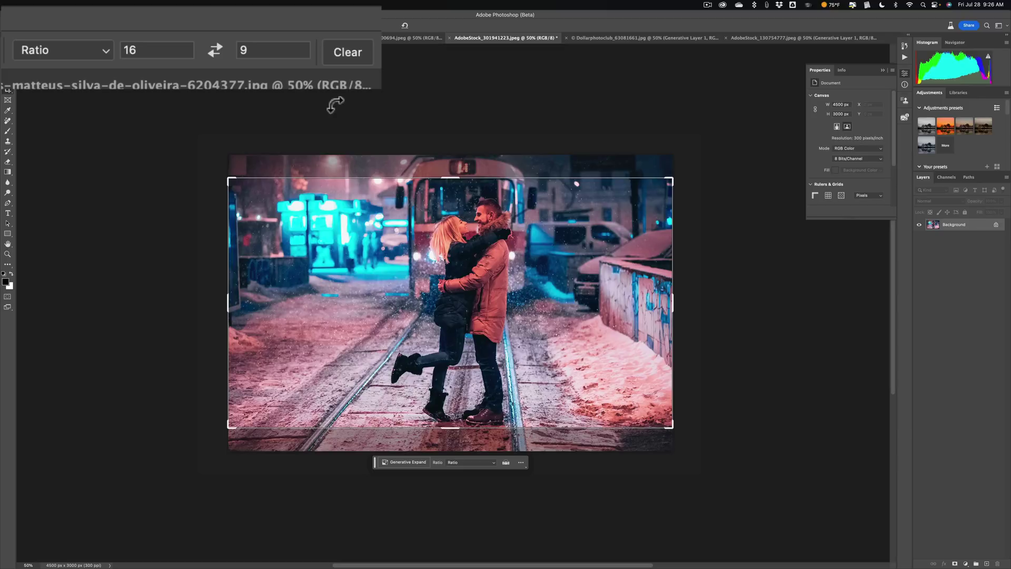
pyautogui.click(106, 50)
pyautogui.scroll(3, 112, 71)
pyautogui.press('Escape')
pyautogui.click(342, 53)
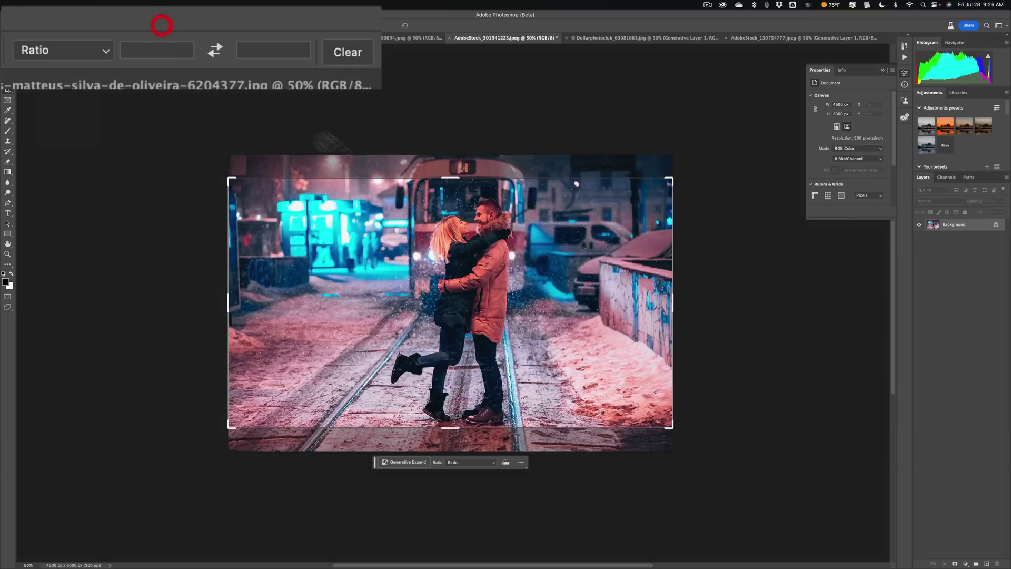
# Step: Extend the tram photo's canvas upward to about 4840 px tall with Generative Expand and choose the third variation
pyautogui.moveTo(462, 313); pyautogui.dragTo(454, 180)
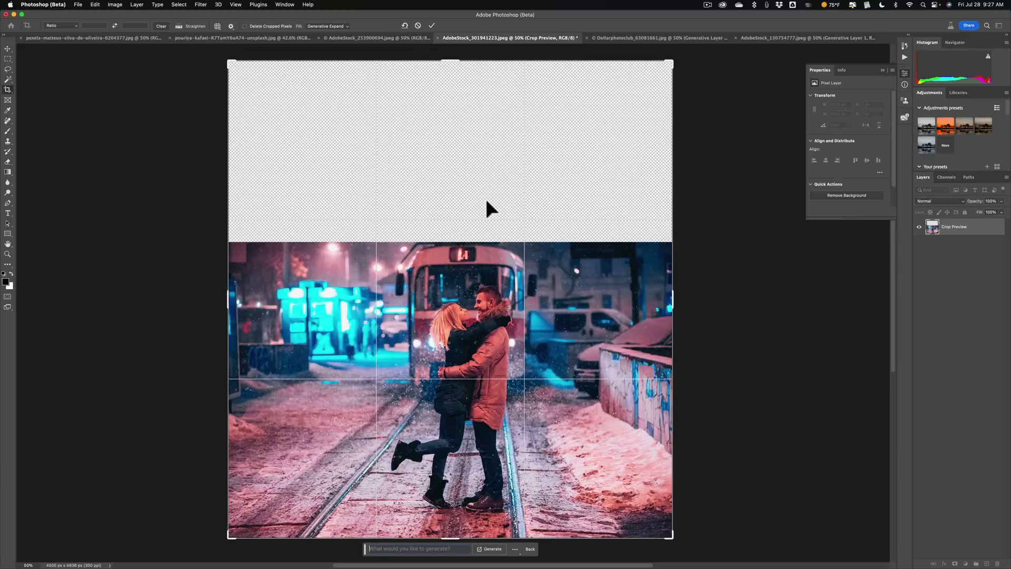
pyautogui.click(432, 25)
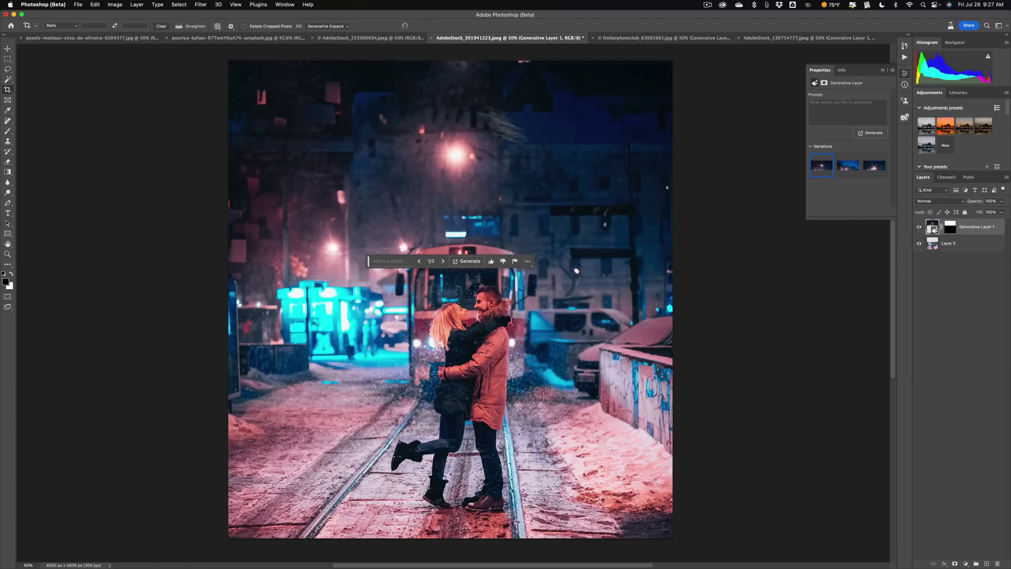
pyautogui.click(852, 166)
pyautogui.click(875, 166)
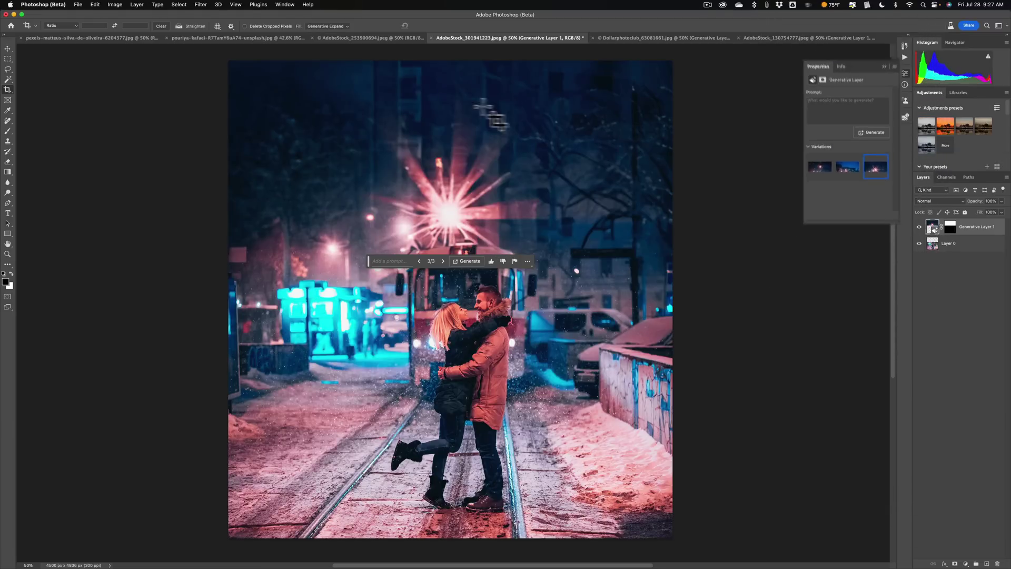
# Step: In AdobeStock_253900694.jpeg, set a full-height 16:9 crop that adds space only on the photo's right side and fill it with Generative Expand
pyautogui.click(370, 38)
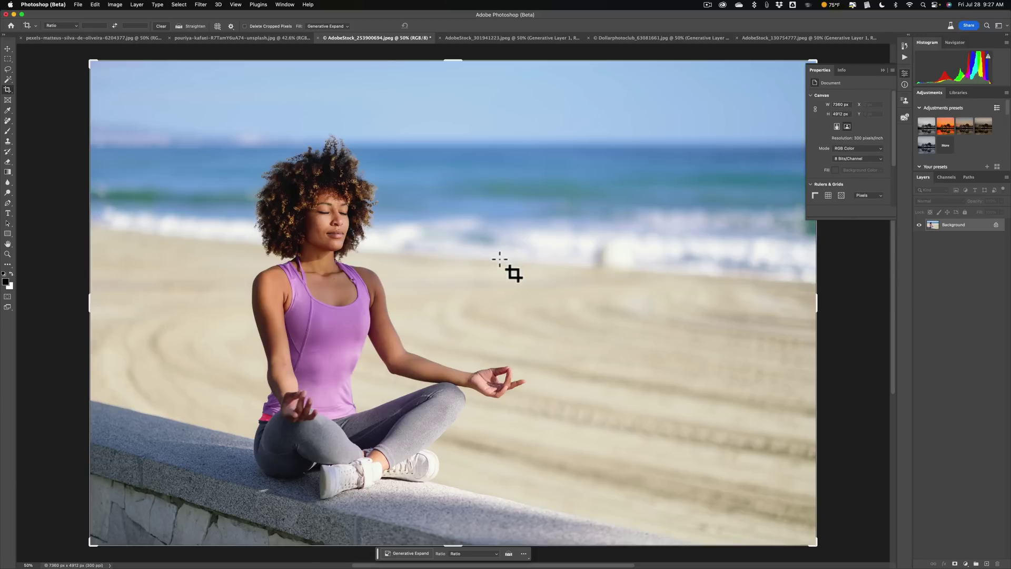
pyautogui.press('super+minus')
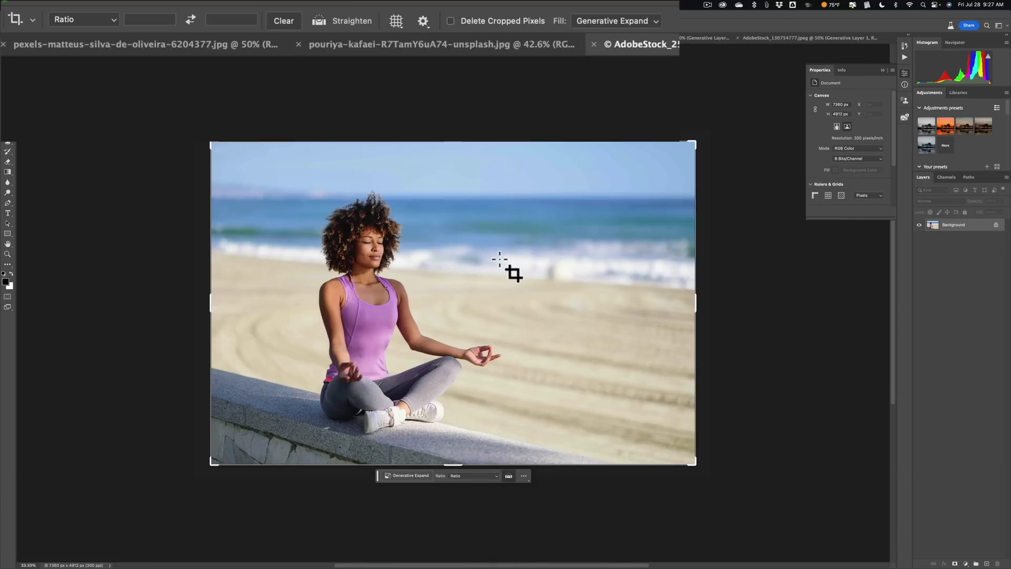
pyautogui.click(114, 25)
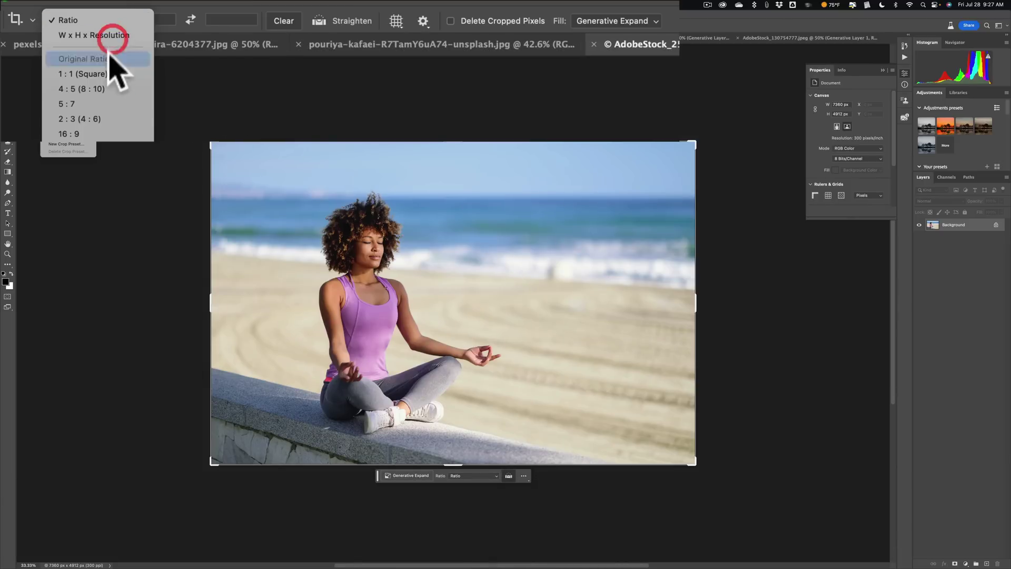
pyautogui.click(78, 112)
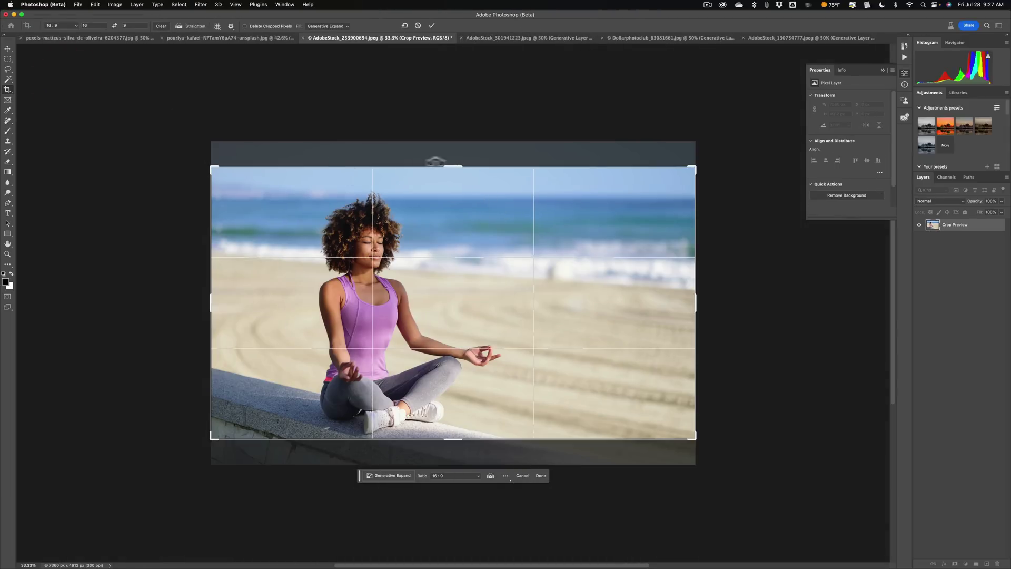
pyautogui.moveTo(696, 302); pyautogui.dragTo(740, 296)
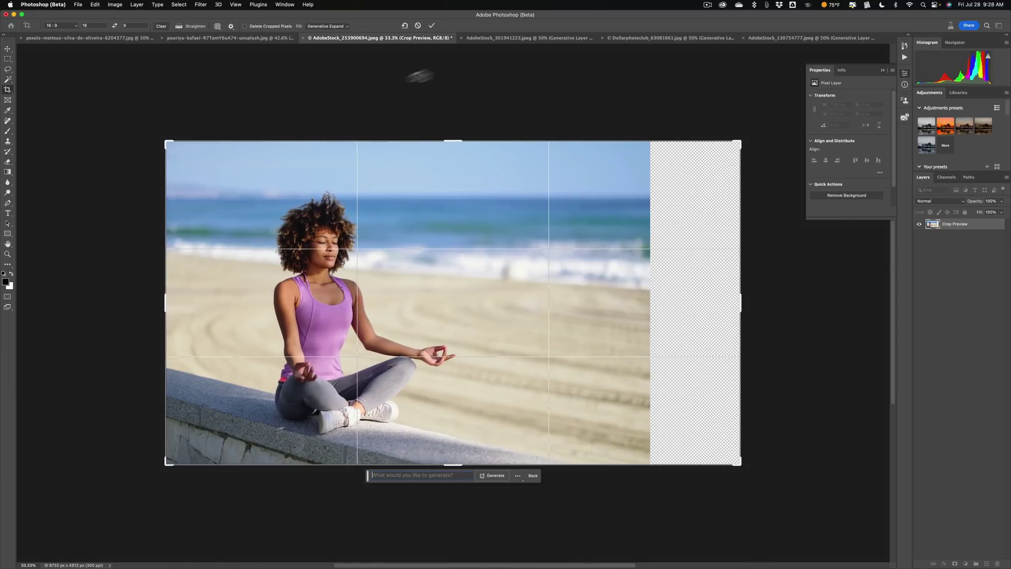
pyautogui.click(432, 23)
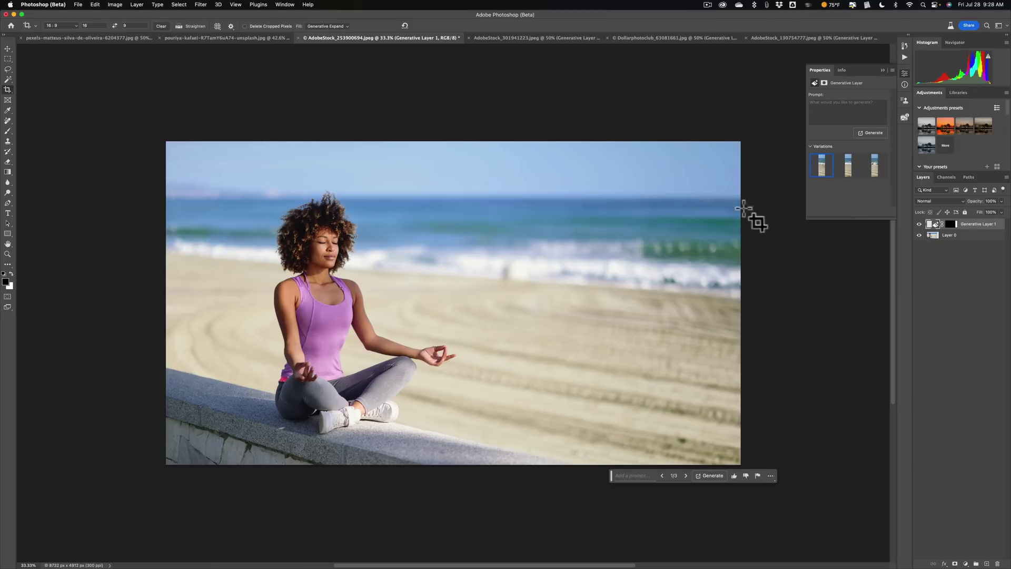
# Step: Compare the three generated variations of the beach meditation photo's extension and return to the first one
pyautogui.click(849, 173)
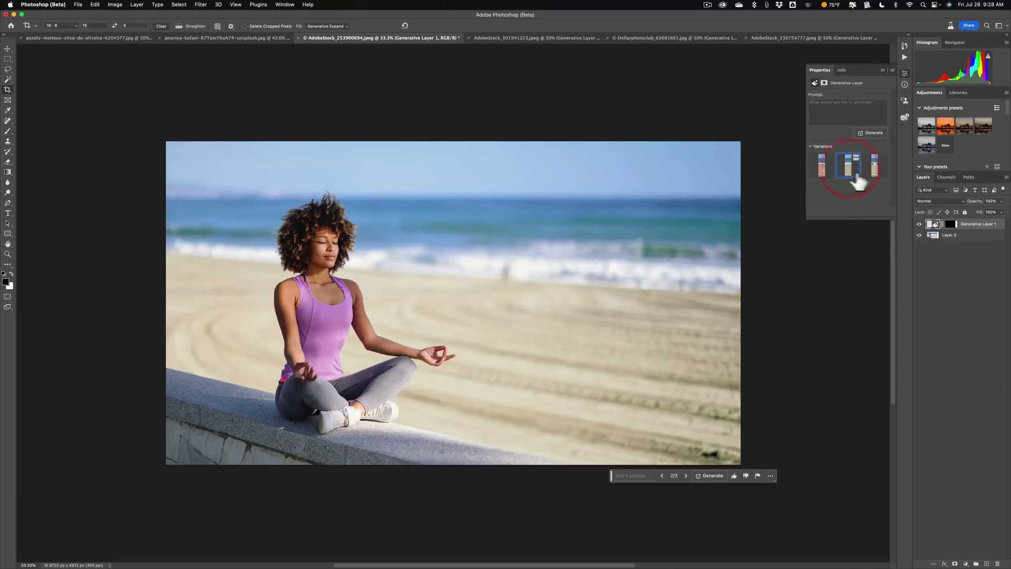
pyautogui.click(876, 172)
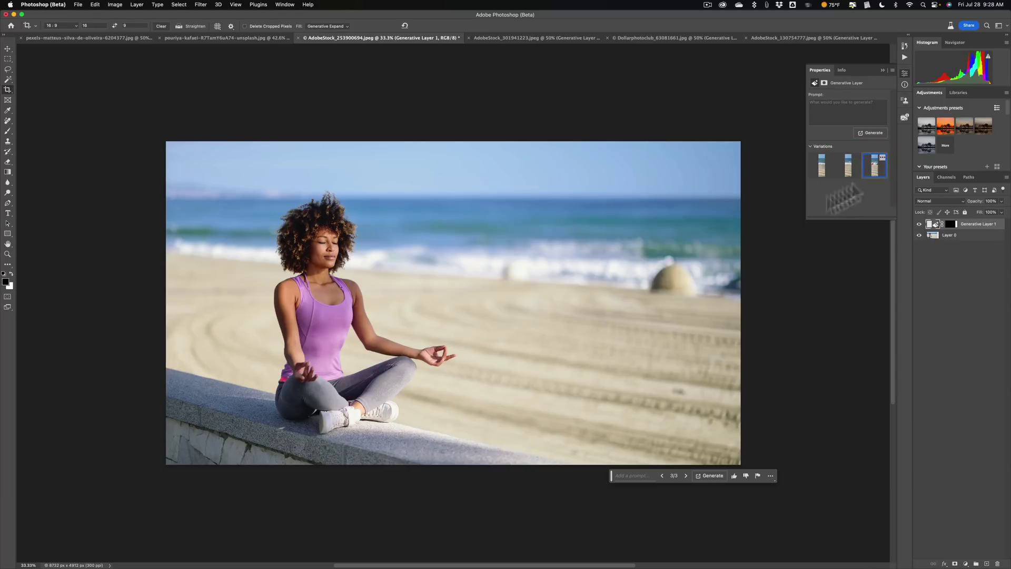
pyautogui.click(848, 165)
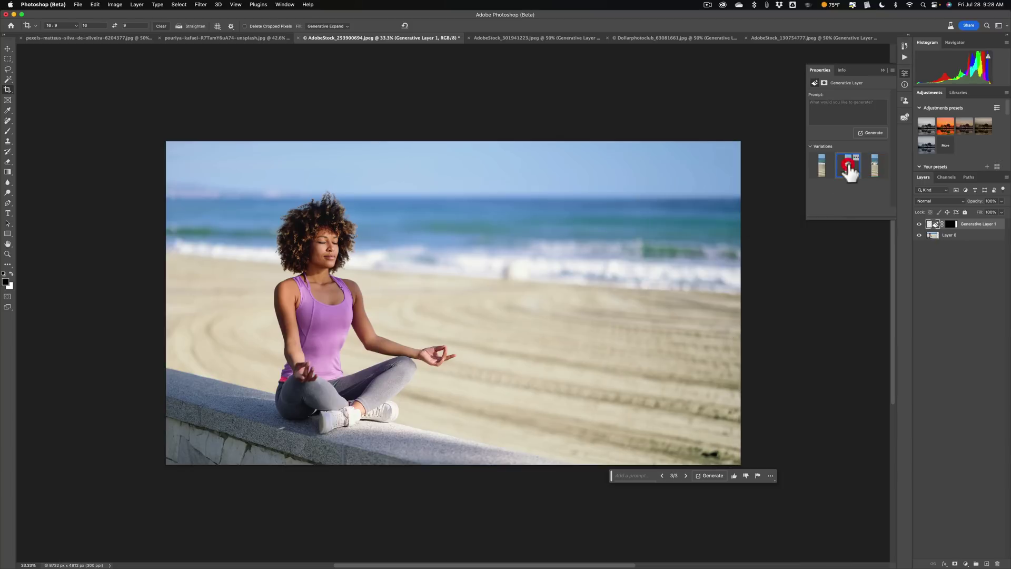
pyautogui.click(826, 172)
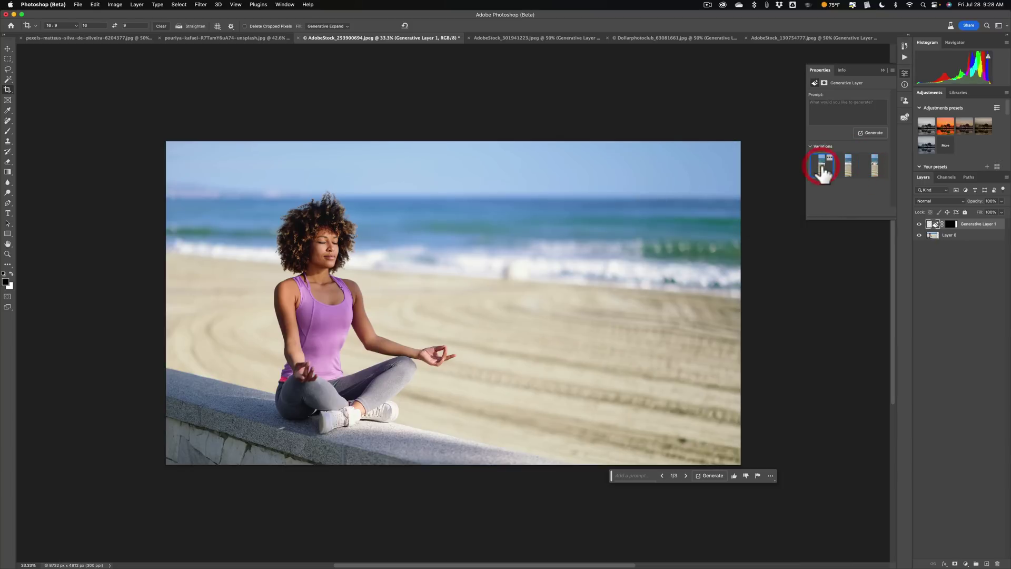
# Step: Switch to the portrait of the curly-haired woman in the kitchen and set its crop to the 2:3 preset with the values swapped to 3:2
pyautogui.click(205, 38)
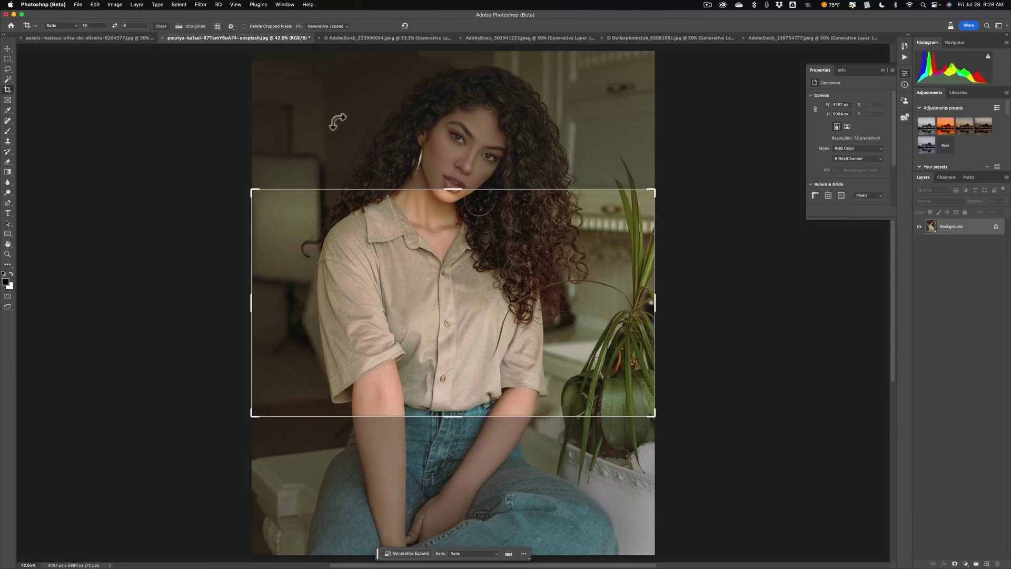
pyautogui.click(77, 23)
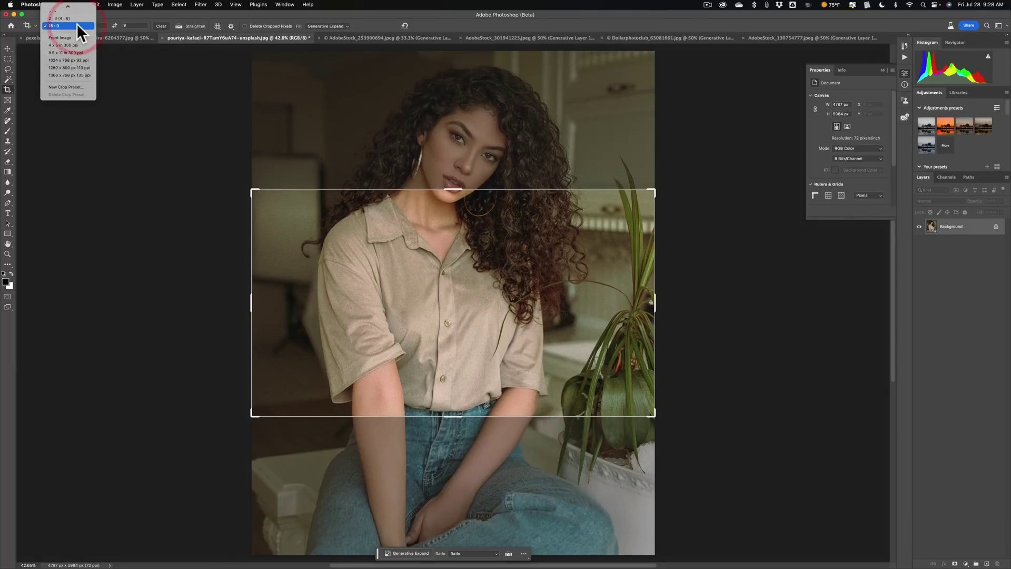
pyautogui.click(68, 18)
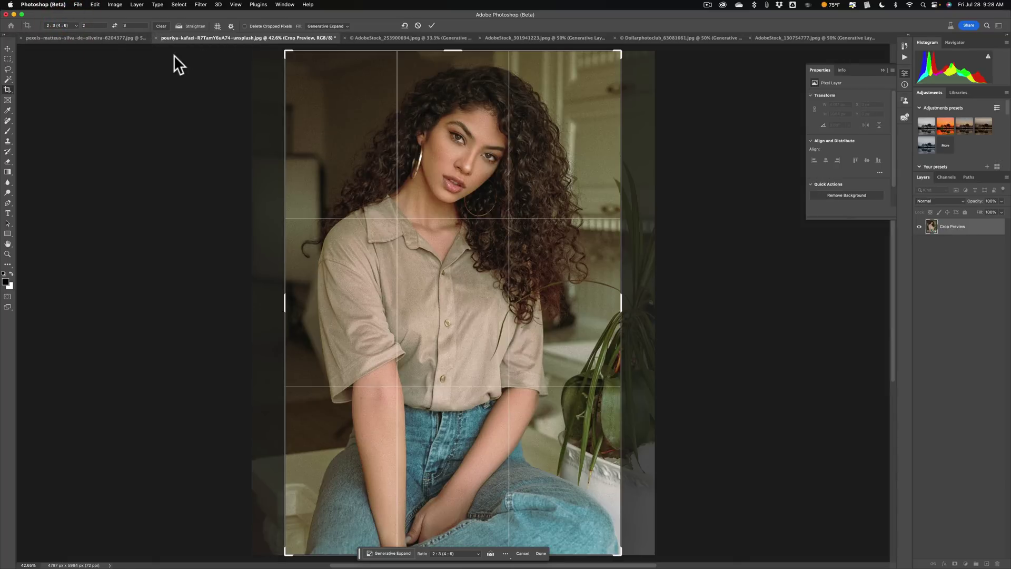
pyautogui.click(114, 25)
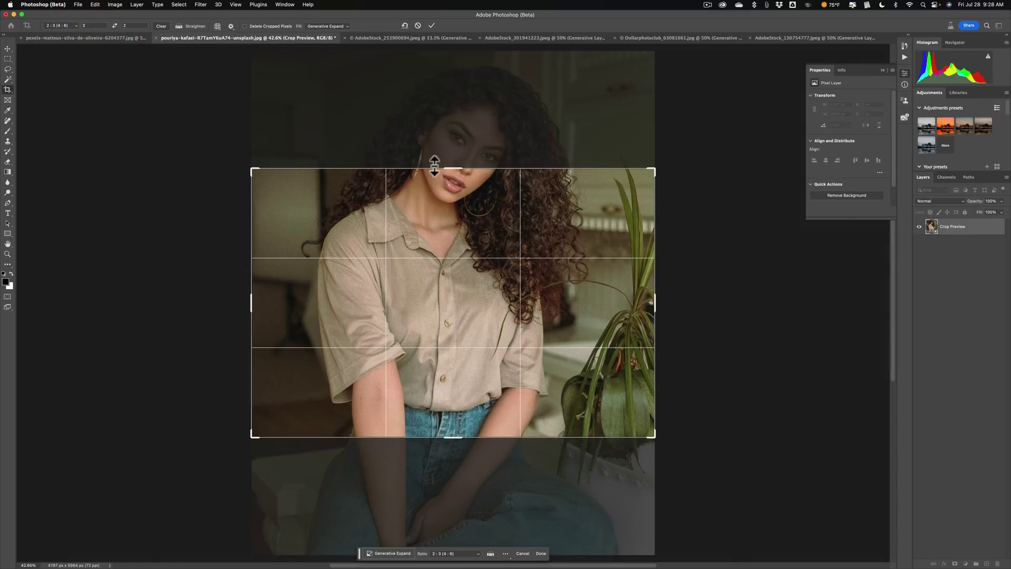
# Step: Expand the kitchen portrait's 3:2 crop symmetrically to full image height and fill the sides with Generative Expand without a prompt
pyautogui.press('super+minus')
pyautogui.press('super+minus')
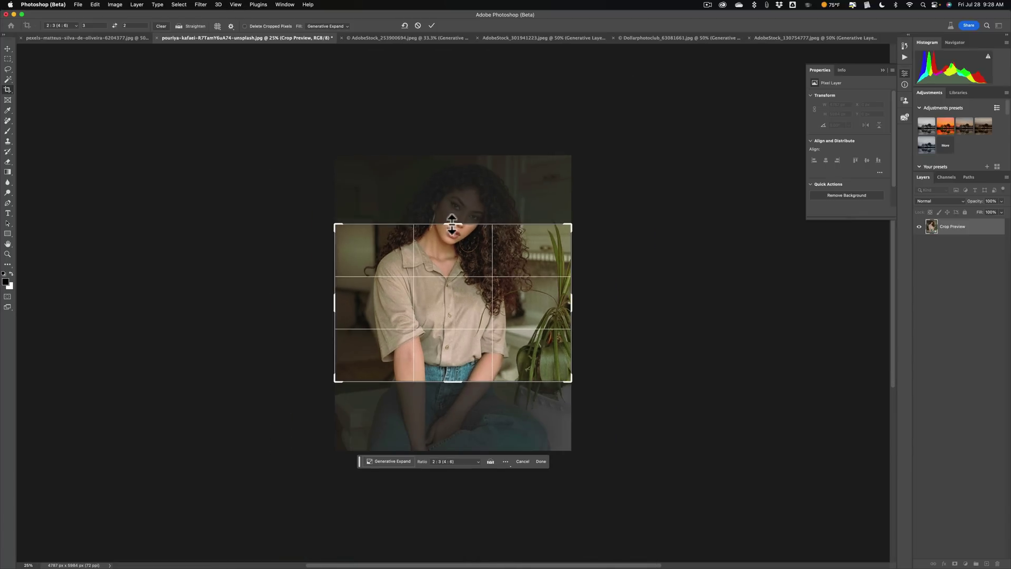
pyautogui.press('alt')
pyautogui.moveTo(452, 224); pyautogui.dragTo(453, 155)
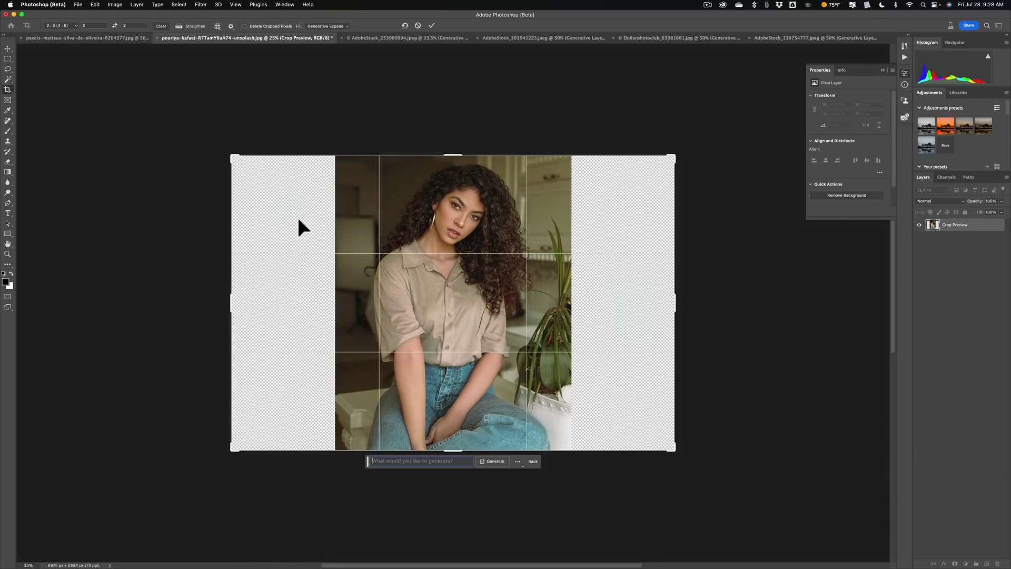
pyautogui.press('super')
pyautogui.click(494, 460)
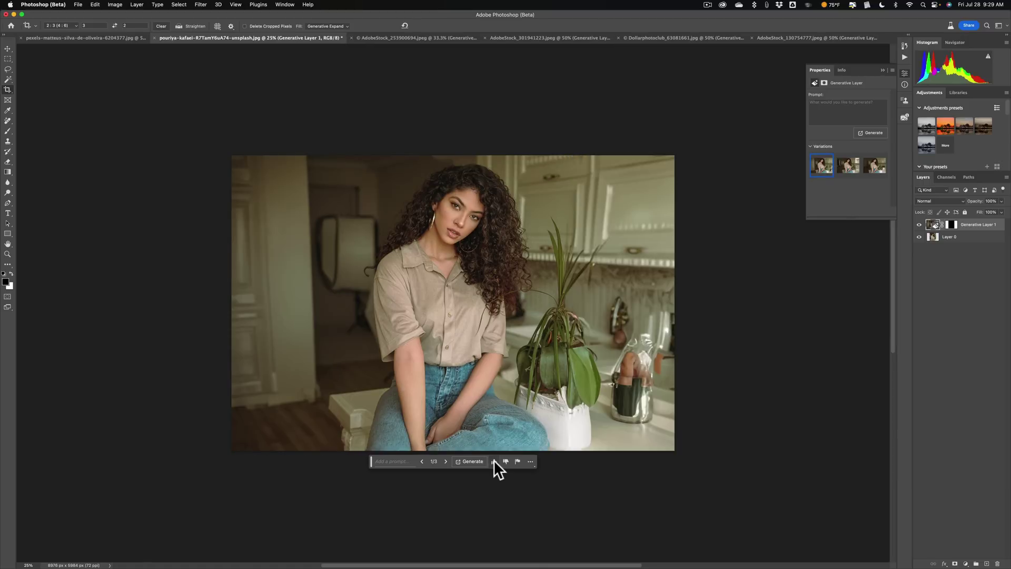
# Step: Compare the kitchen portrait's generated variations and choose the third one
pyautogui.scroll(-1, 453, 307)
pyautogui.scroll(-2, 452, 306)
pyautogui.hscroll(-2, 453, 306)
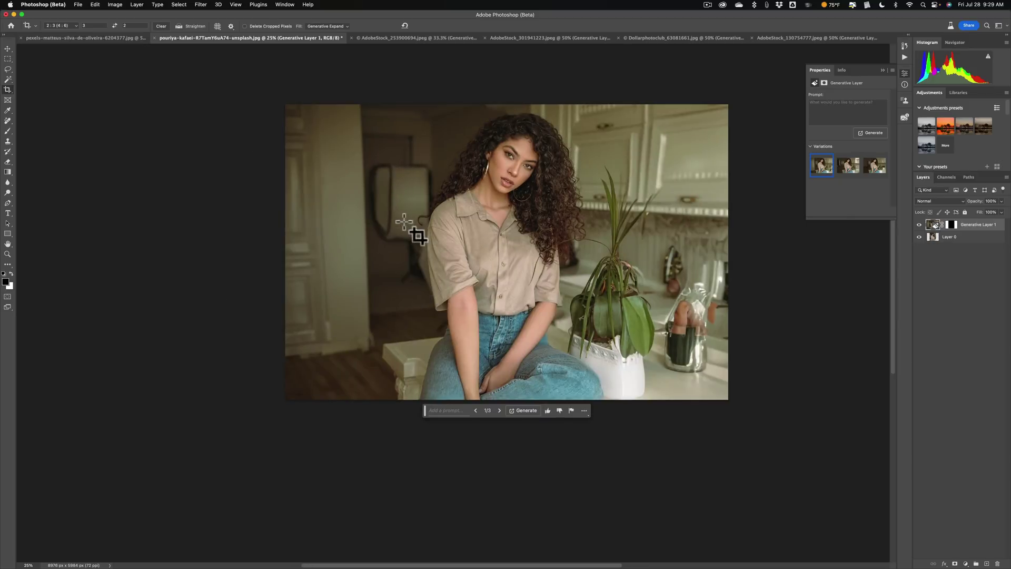
pyautogui.click(847, 166)
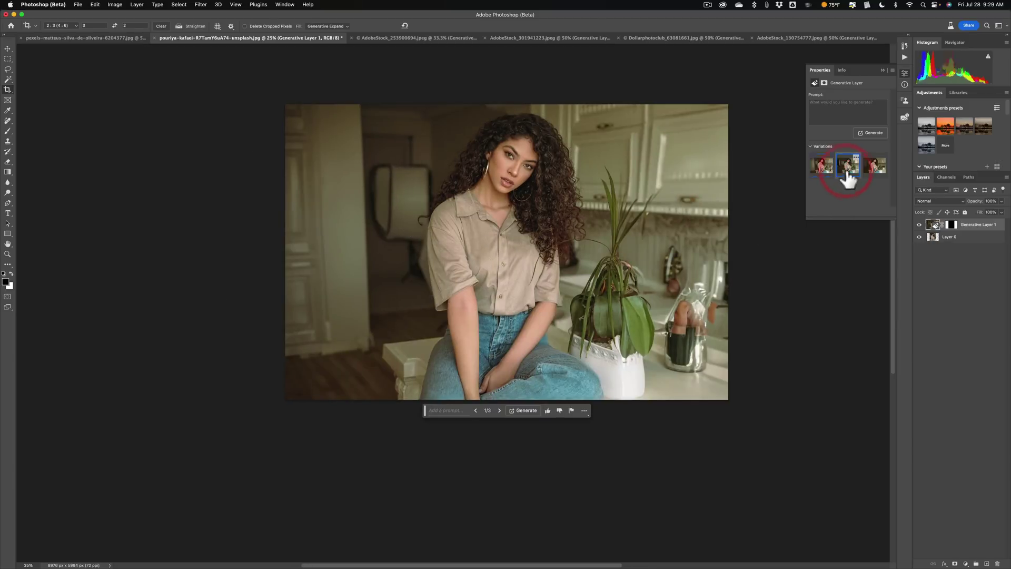
pyautogui.click(876, 170)
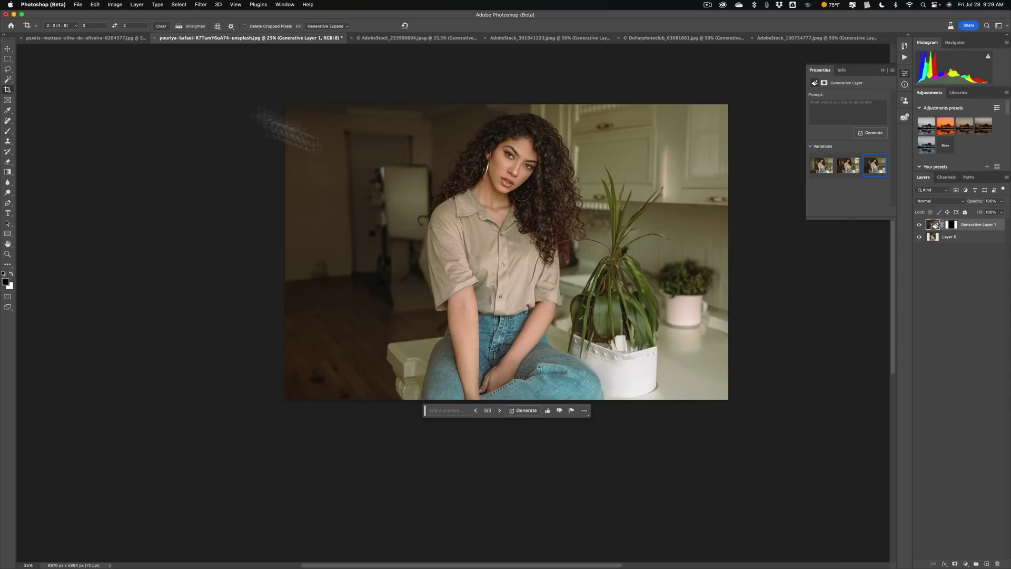
# Step: Switch to the photo of the woman holding a leaf, expand its 3:2 crop symmetrically to full image height, and fill it with Generative Expand
pyautogui.click(93, 39)
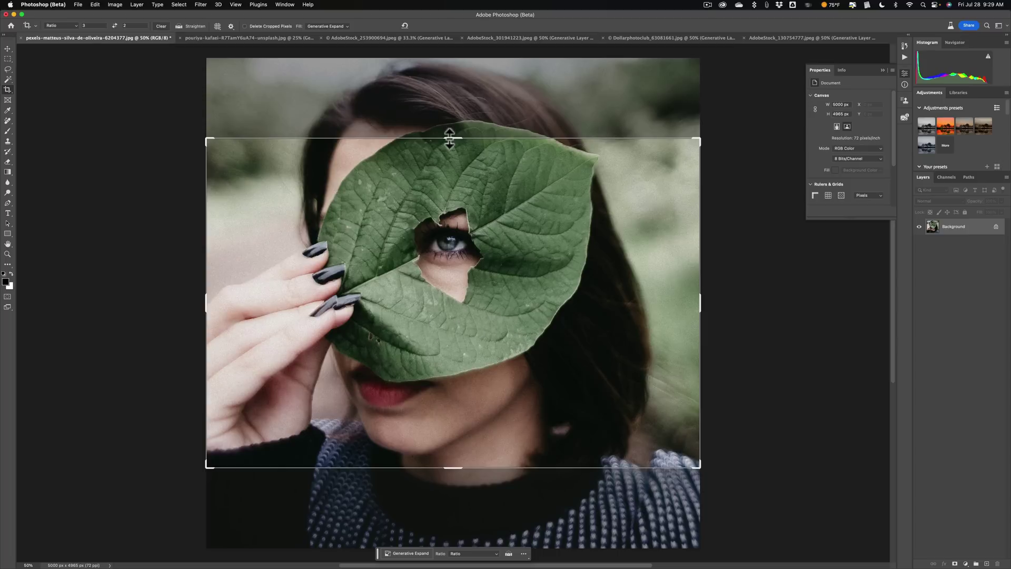
pyautogui.press('alt')
pyautogui.moveTo(449, 138); pyautogui.dragTo(453, 60)
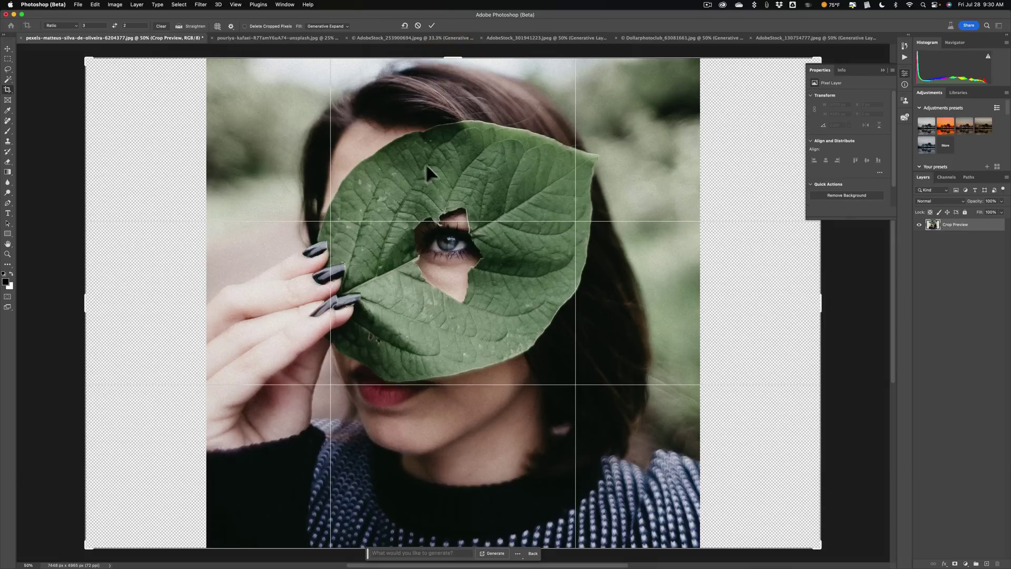
pyautogui.click(431, 24)
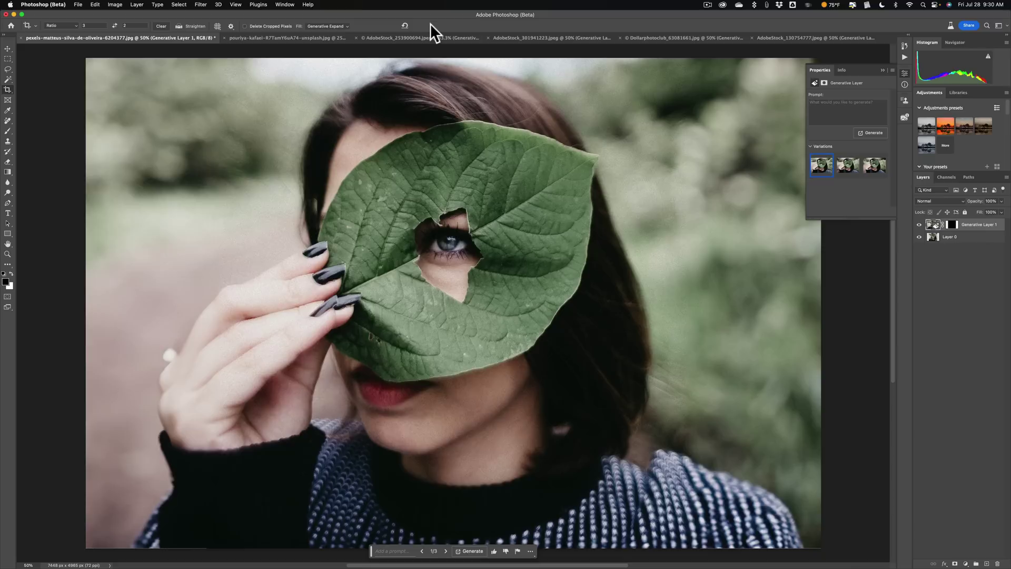
# Step: Choose the third variation of the leaf photo's extension and review the Crop tool's fill options, keeping Generative Expand
pyautogui.click(848, 166)
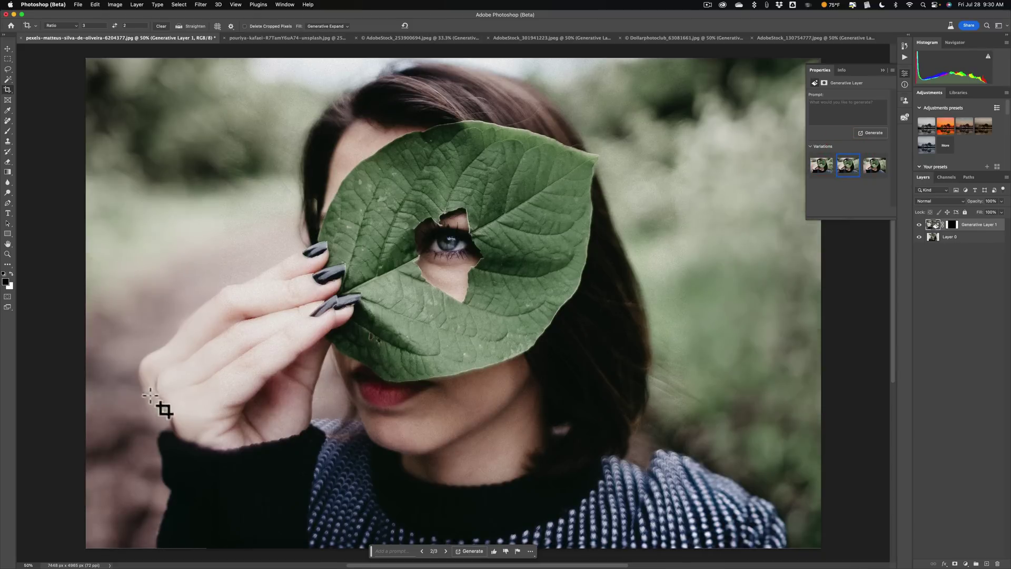
pyautogui.click(875, 168)
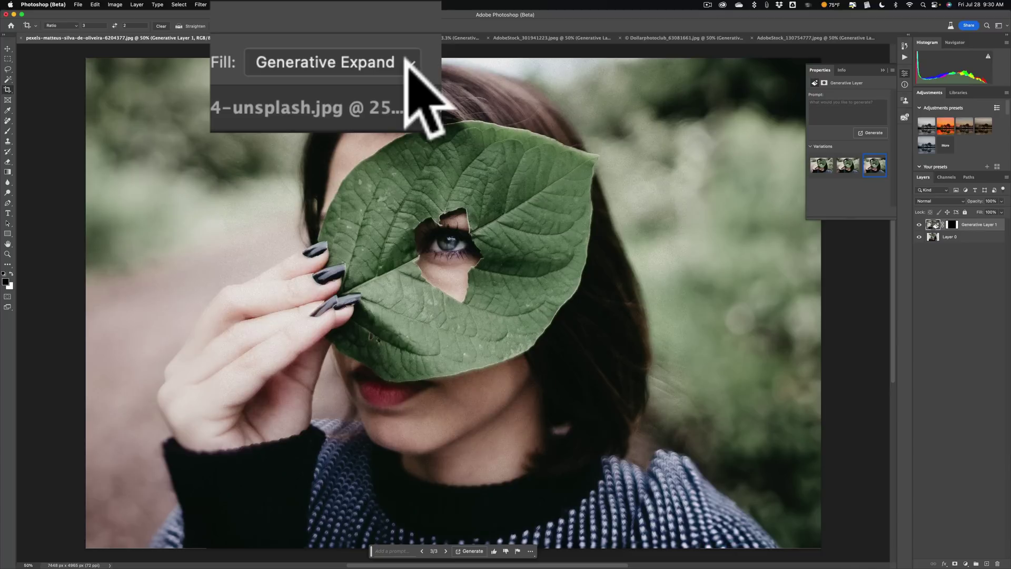
pyautogui.click(407, 60)
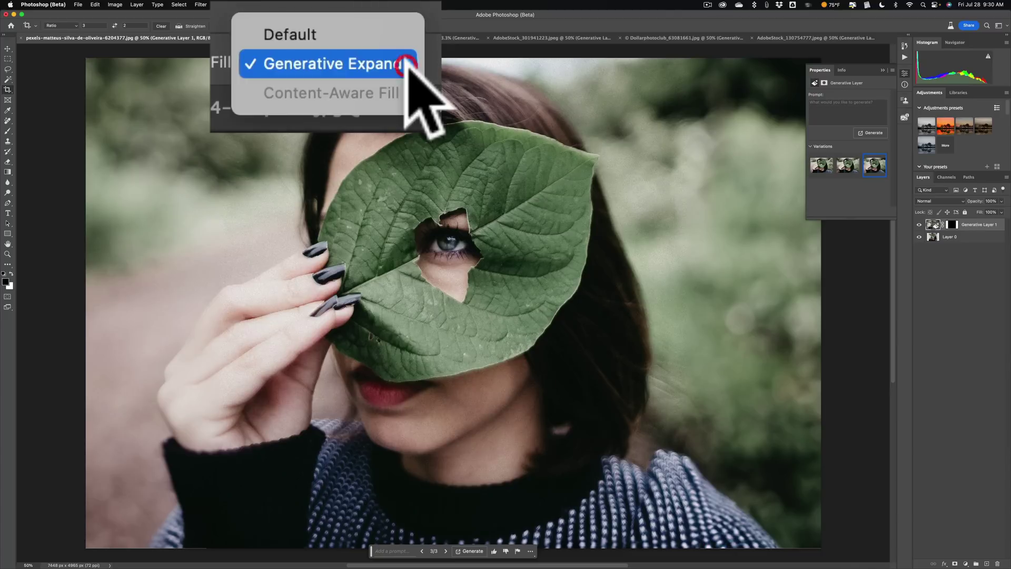
pyautogui.click(369, 62)
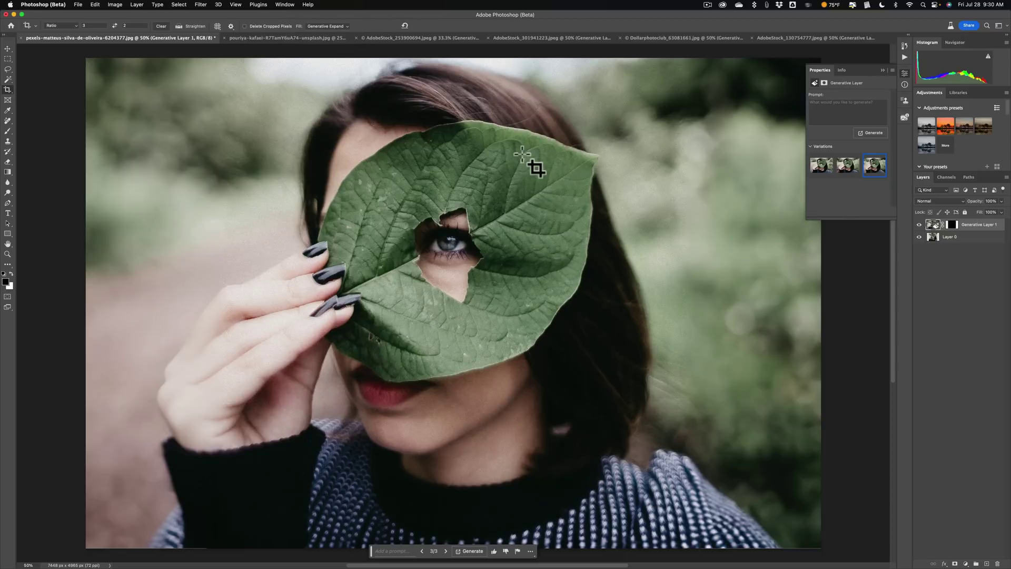